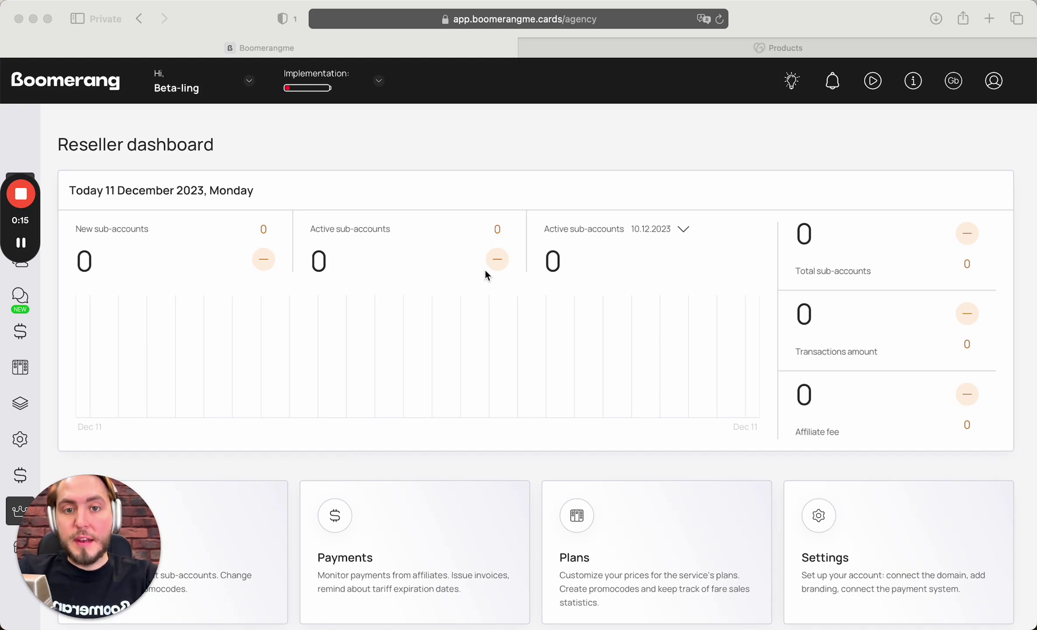
scroll(486, 274, "down", 2)
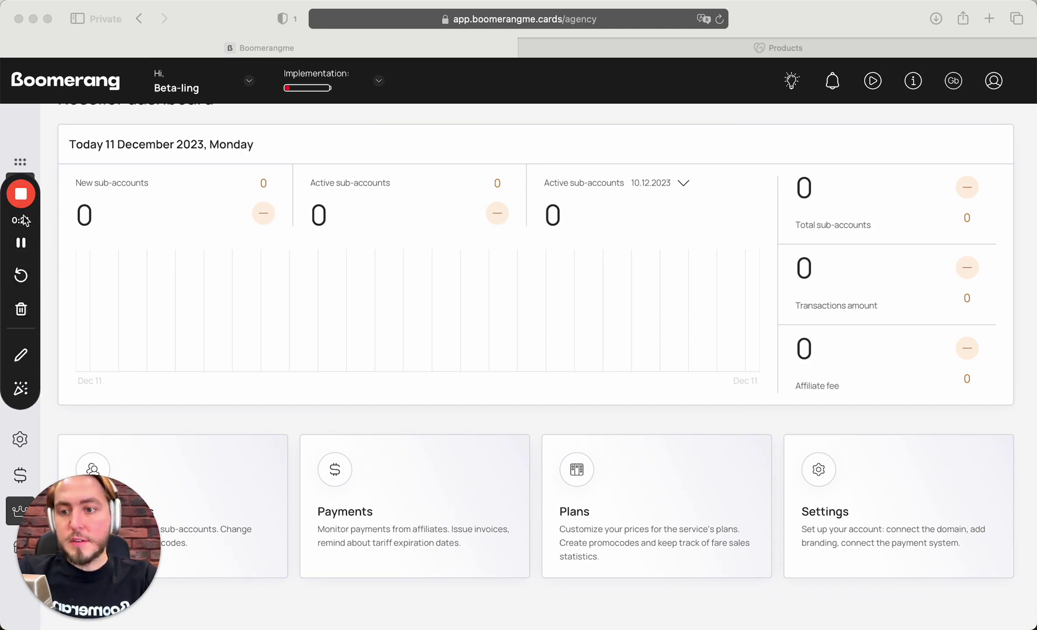
left_click_drag(20, 219, 106, 202)
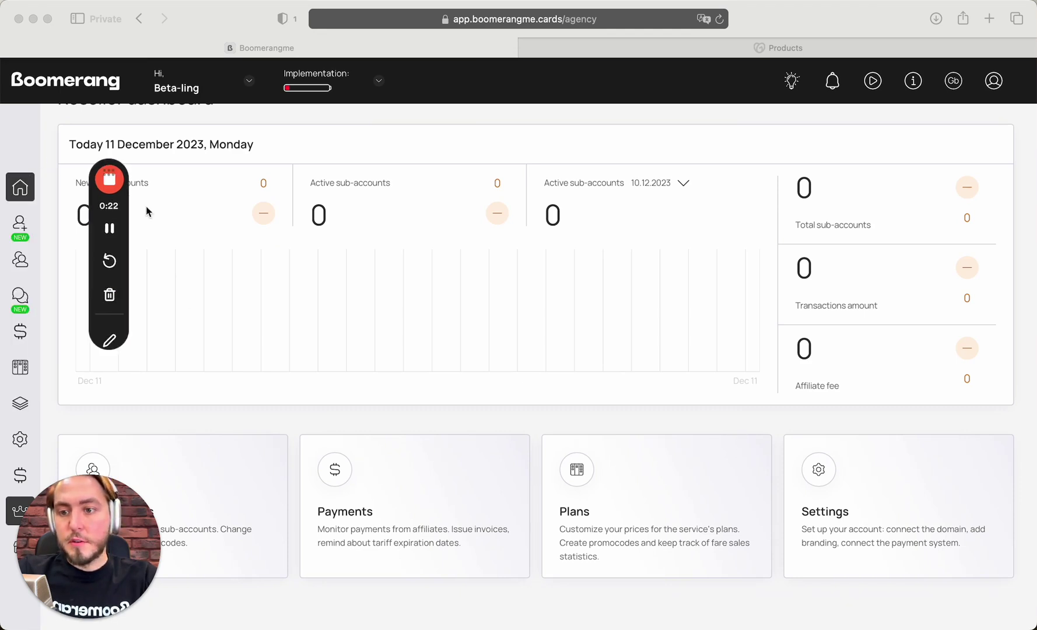
left_click(27, 185)
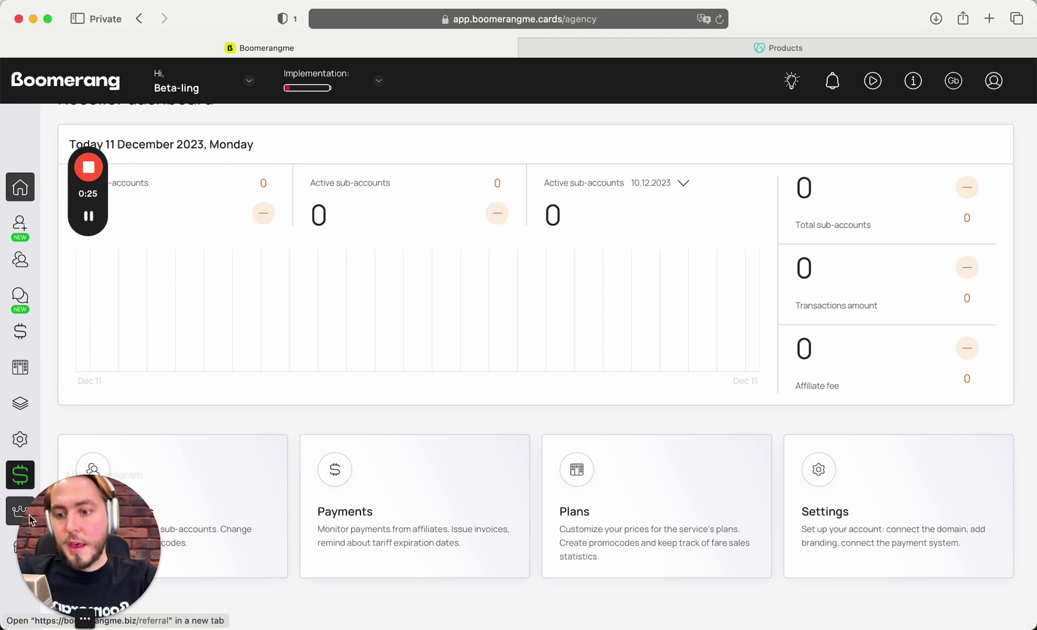
left_click_drag(81, 534, 154, 535)
left_click(4, 516)
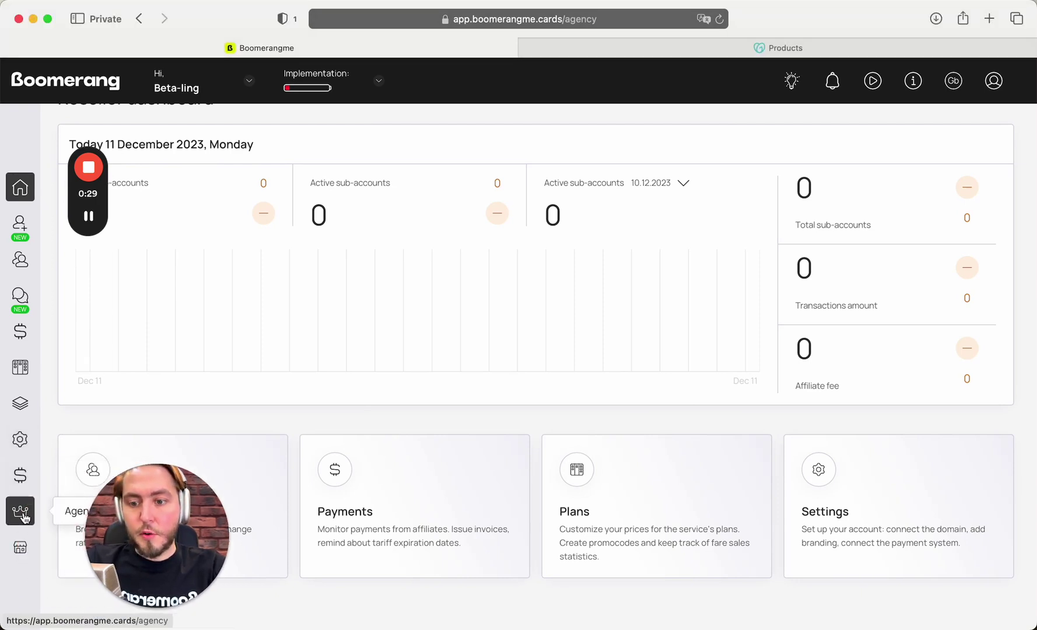
left_click_drag(146, 541, 91, 543)
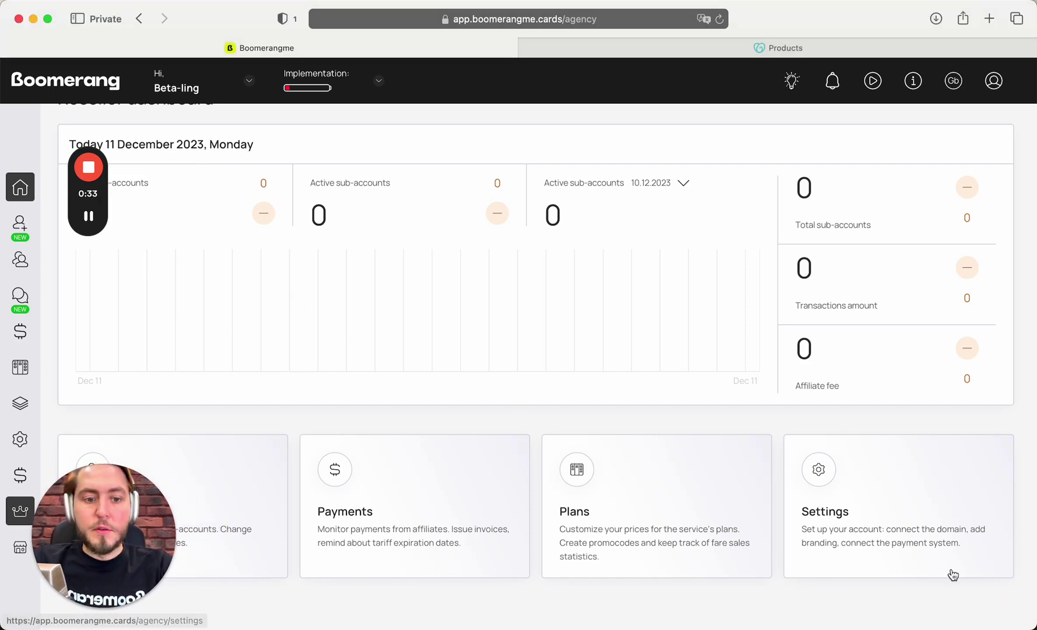
left_click(907, 508)
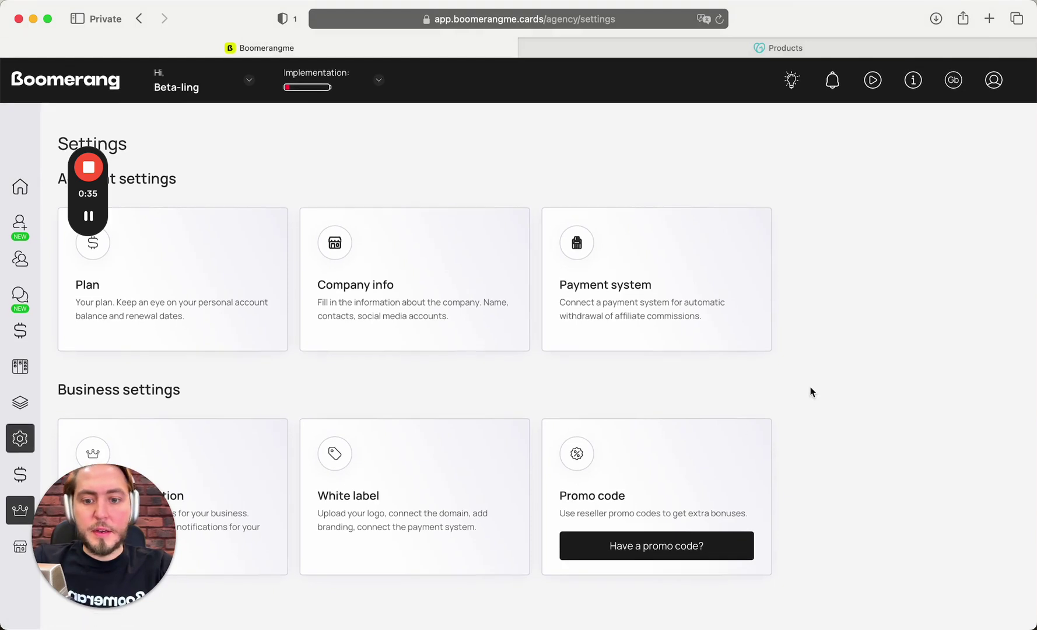
left_click(450, 491)
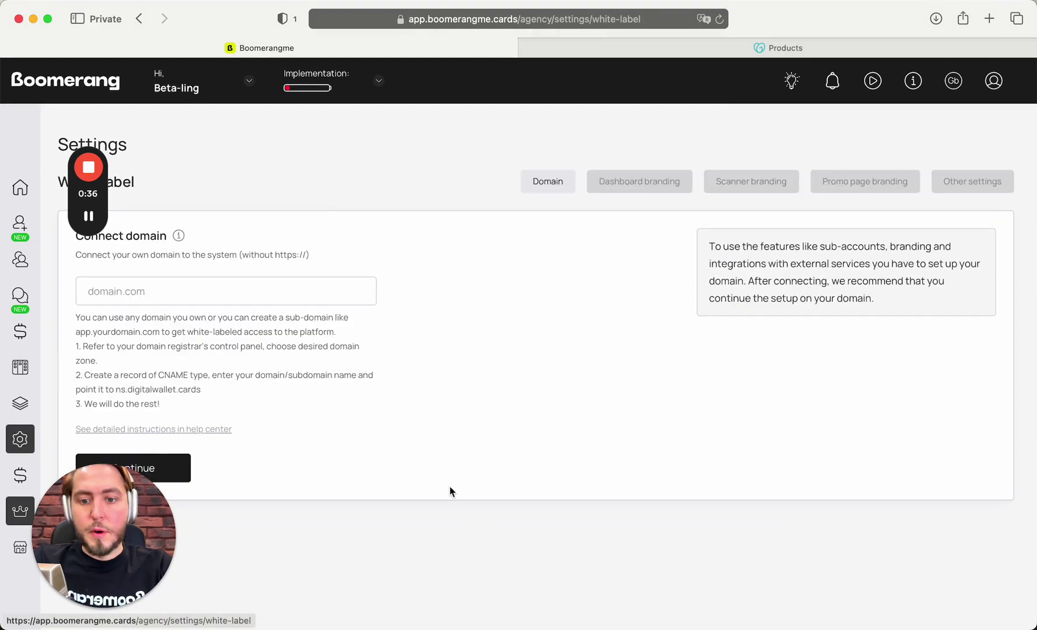
Step: Select the empty domain.com field and open the help-center domain connection instructions
left_click(279, 290)
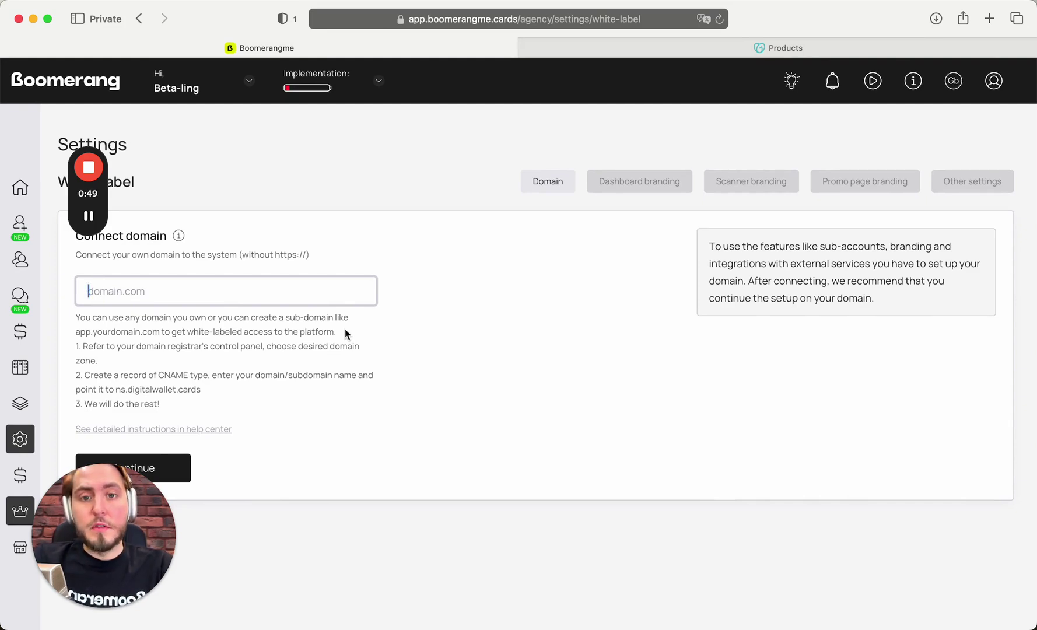
left_click(133, 293)
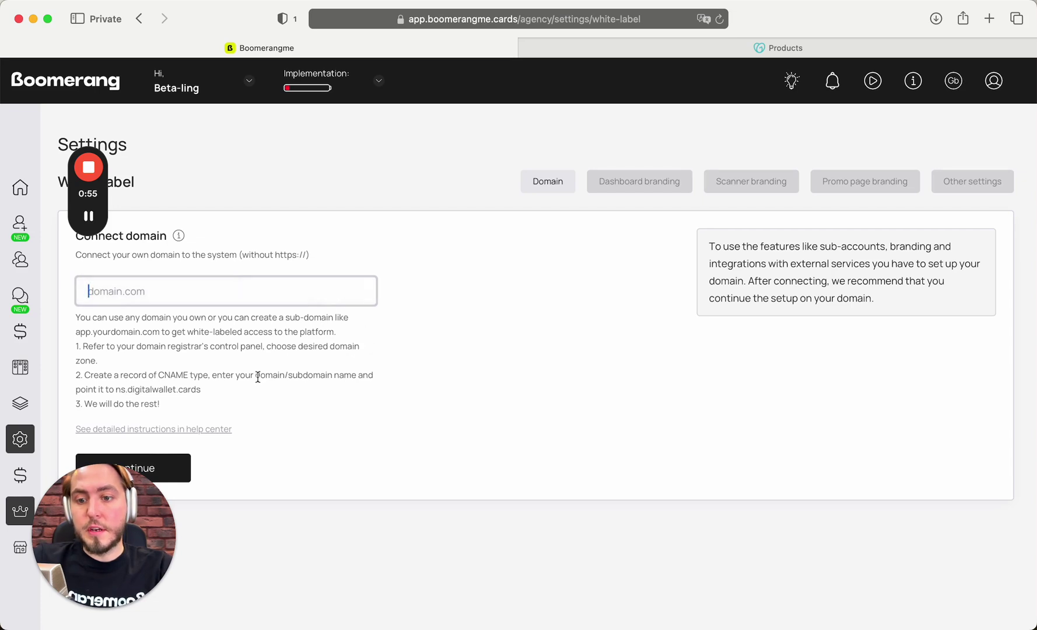
left_click(193, 436)
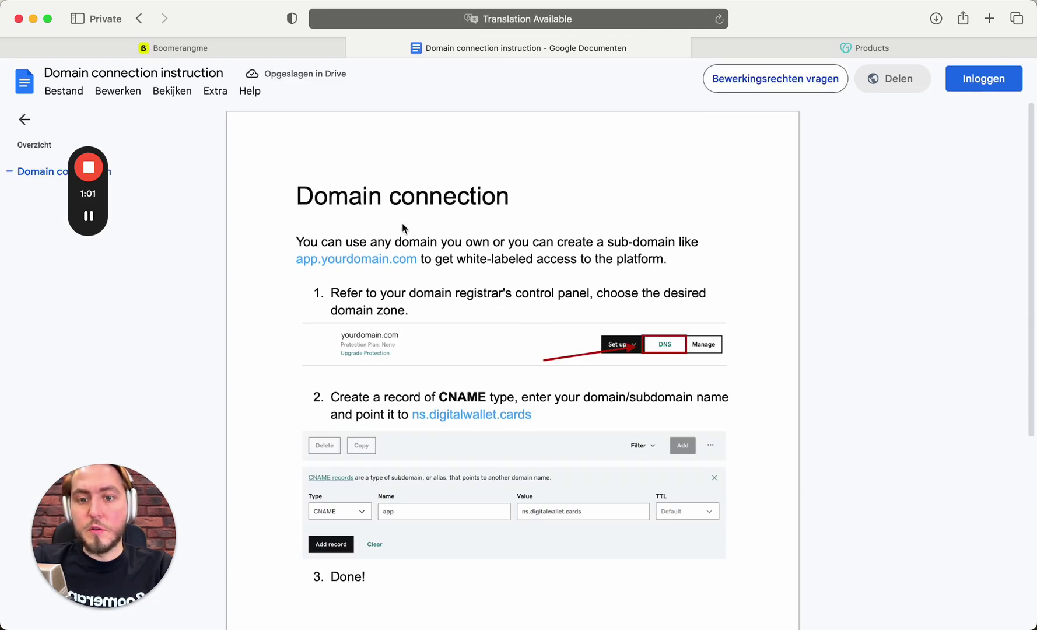
Step: Review the CNAME record step in the instructions and select ns.digitalwallet.cards
left_click(244, 48)
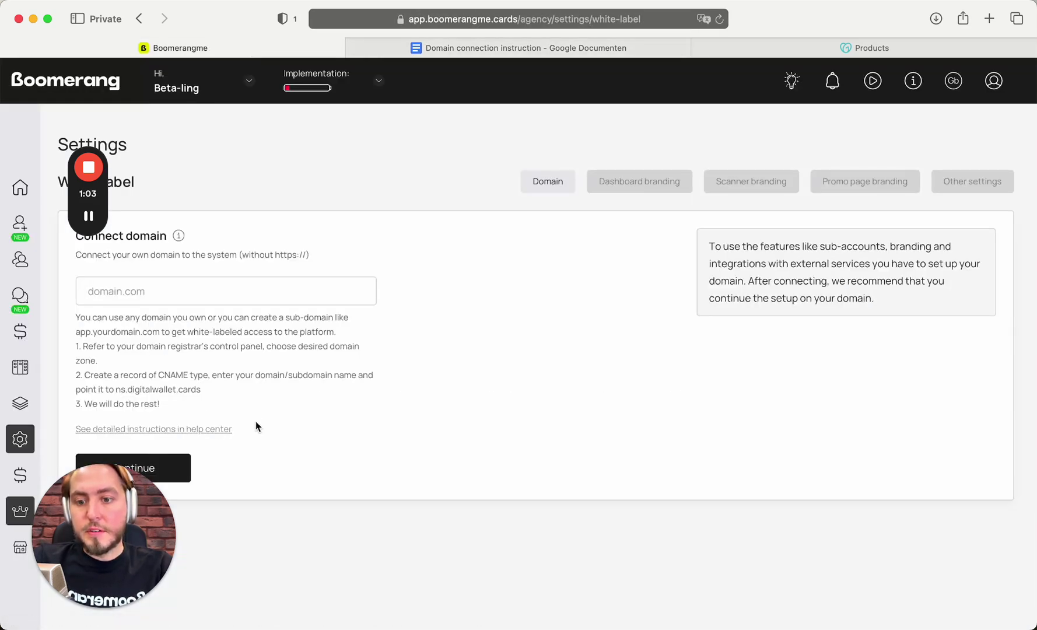
left_click_drag(235, 428, 117, 430)
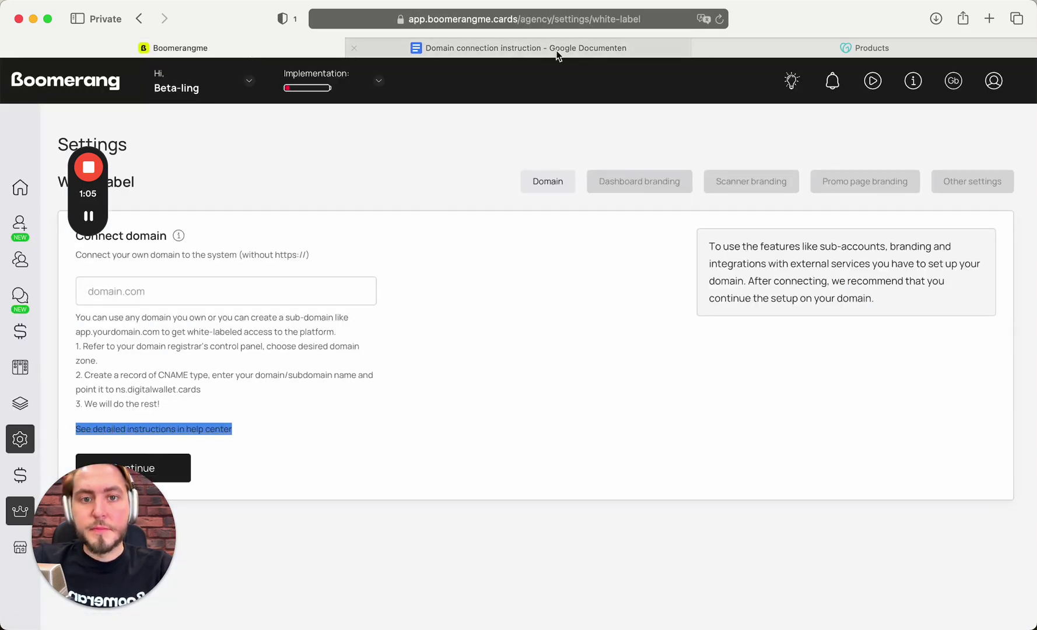
left_click(518, 48)
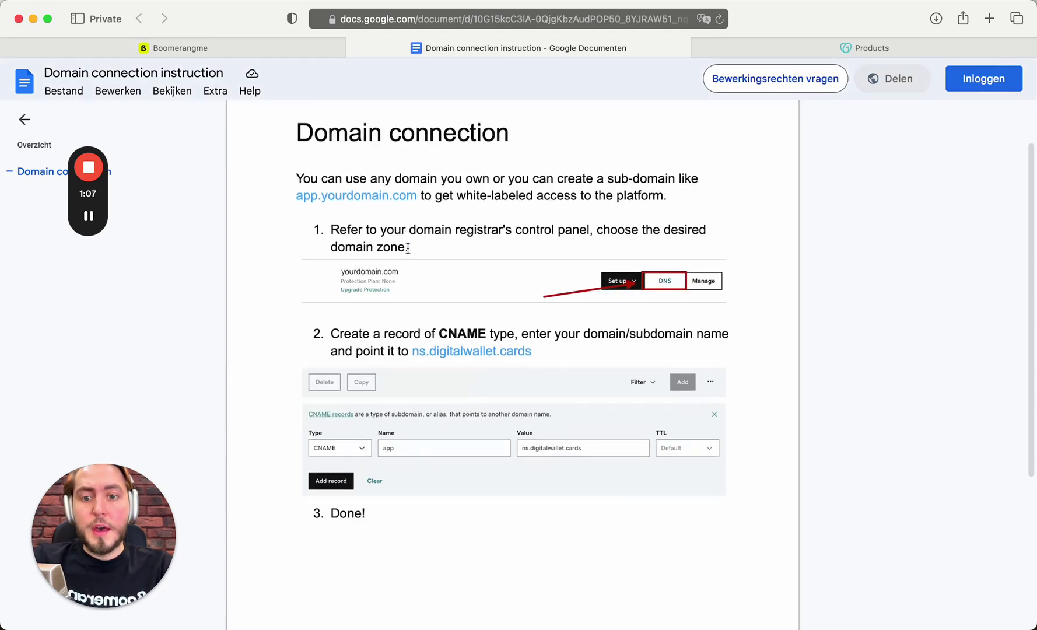
scroll(377, 273, "down", 3)
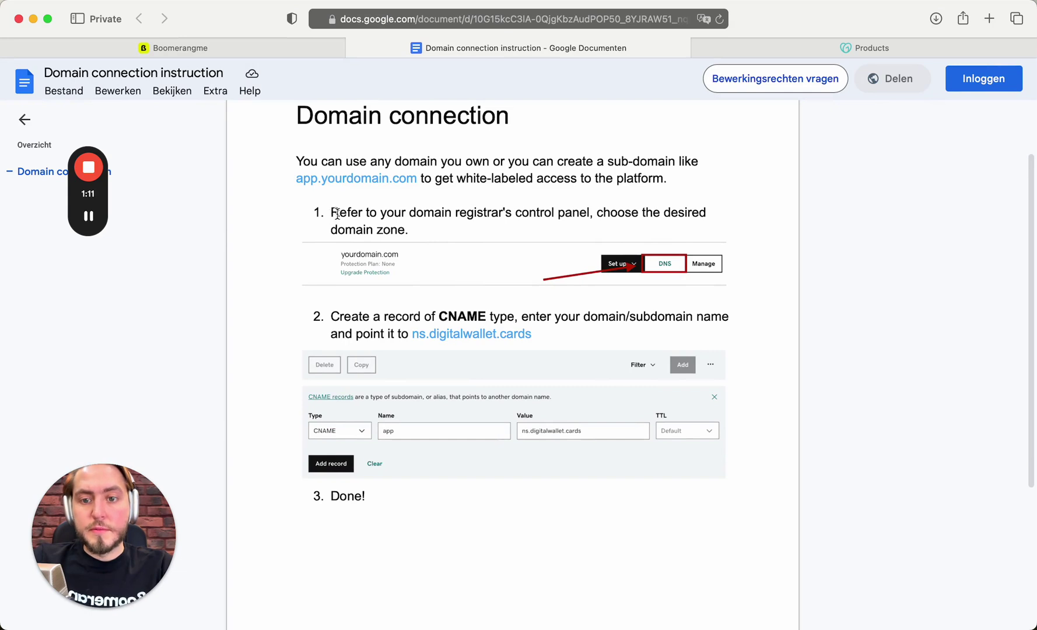
scroll(398, 225, "down", 3)
left_click_drag(331, 243, 486, 243)
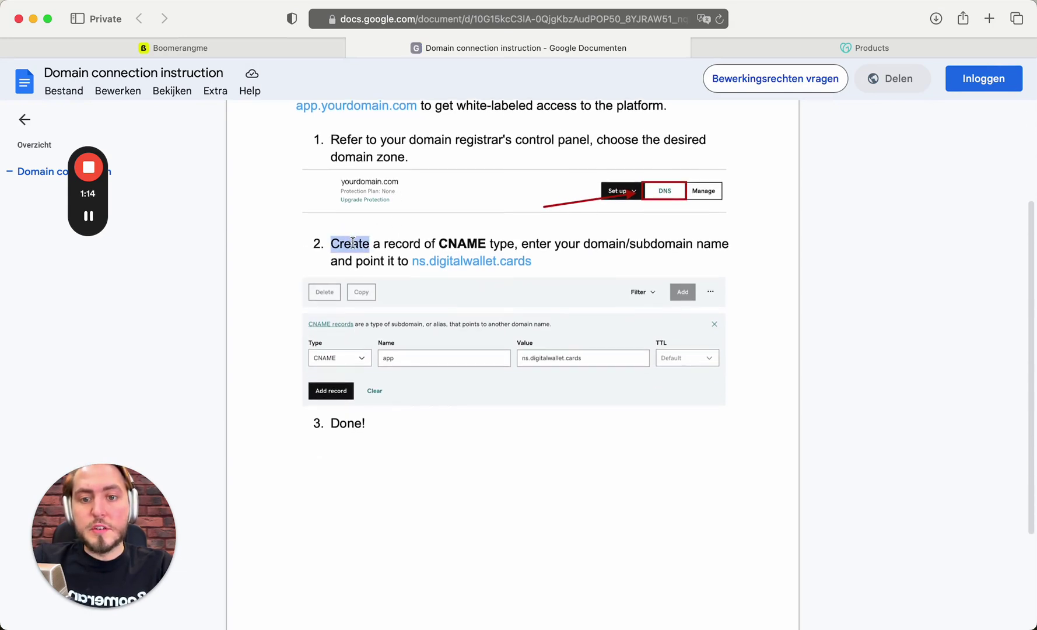
left_click(453, 242)
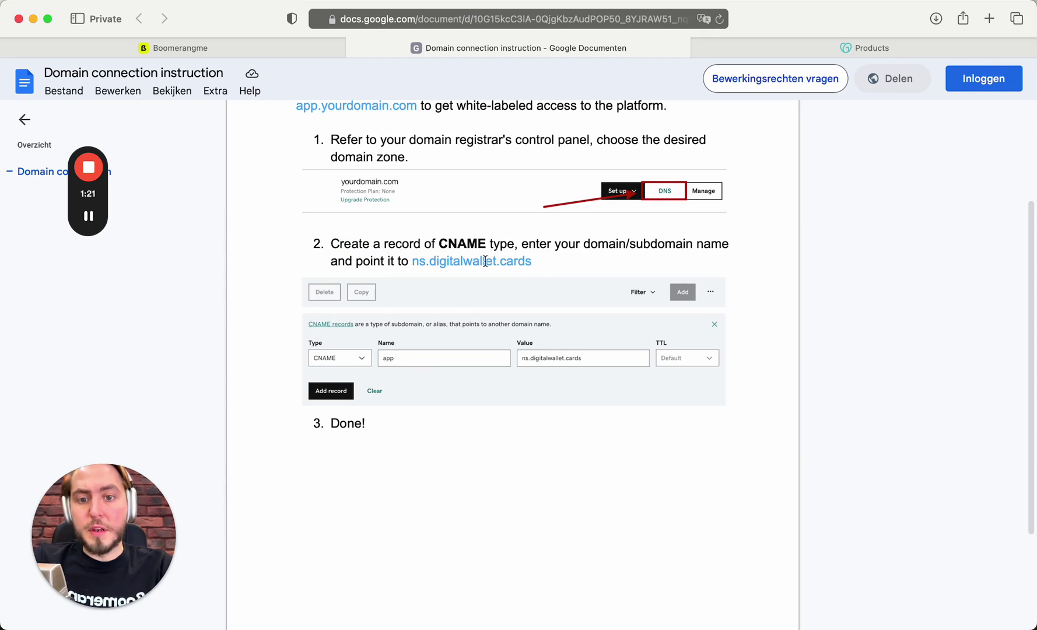
scroll(471, 365, "up", 1)
left_click_drag(533, 273, 428, 274)
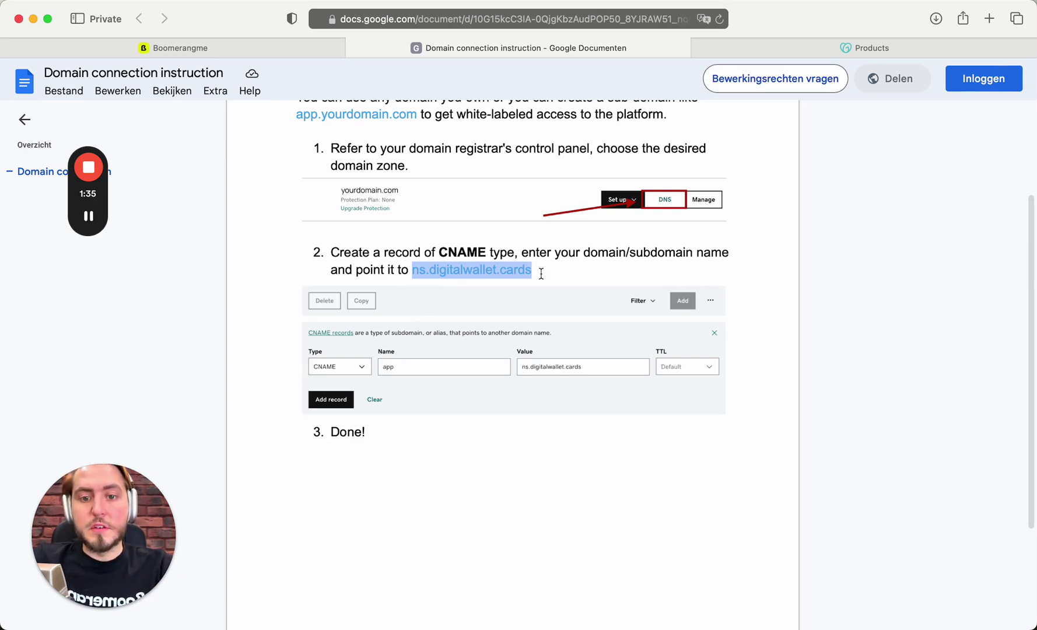
scroll(541, 274, "up", 1)
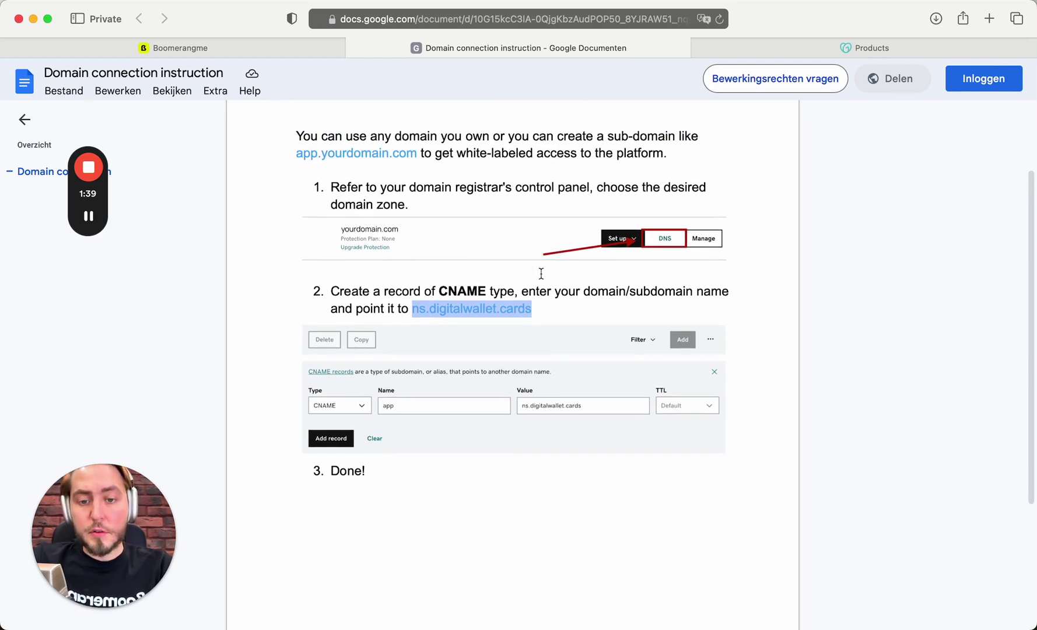
Step: In GoDaddy, open the boomerangme business, its Domain page, then Manage DNS for boomerangme.us
left_click(849, 52)
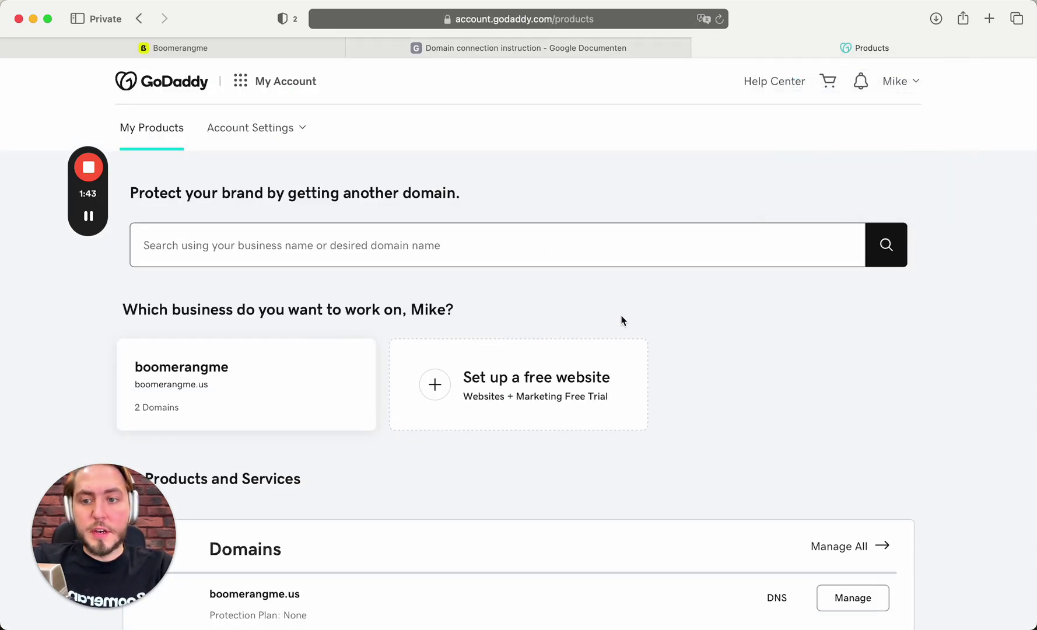
scroll(730, 356, "down", 1)
left_click(281, 375)
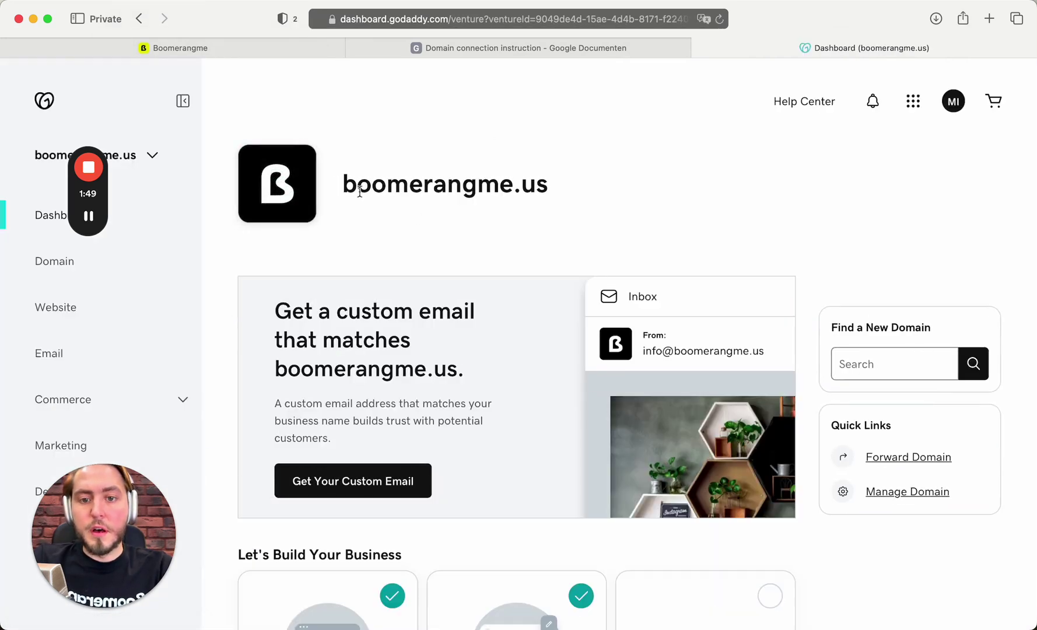
triple_click(381, 185)
left_click(519, 190)
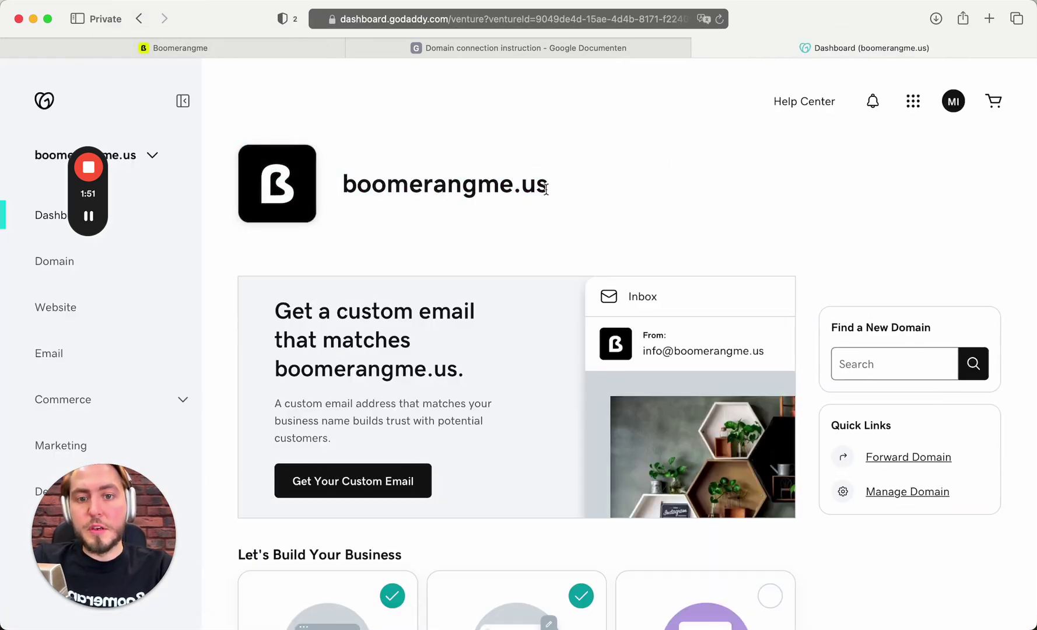
scroll(547, 190, "down", 5)
scroll(547, 190, "up", 5)
left_click(54, 261)
left_click_drag(329, 227, 442, 232)
left_click(442, 232)
left_click(822, 226)
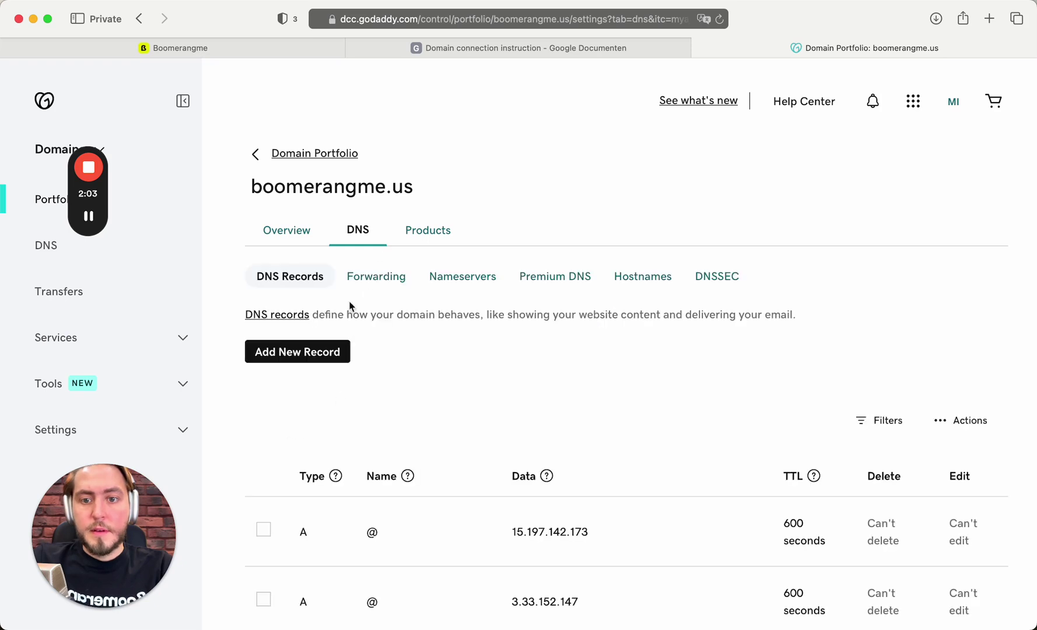
Step: Add and save a CNAME record 'reward' pointing to ns.digitalwallet.cards, dismissing the toast
left_click(317, 361)
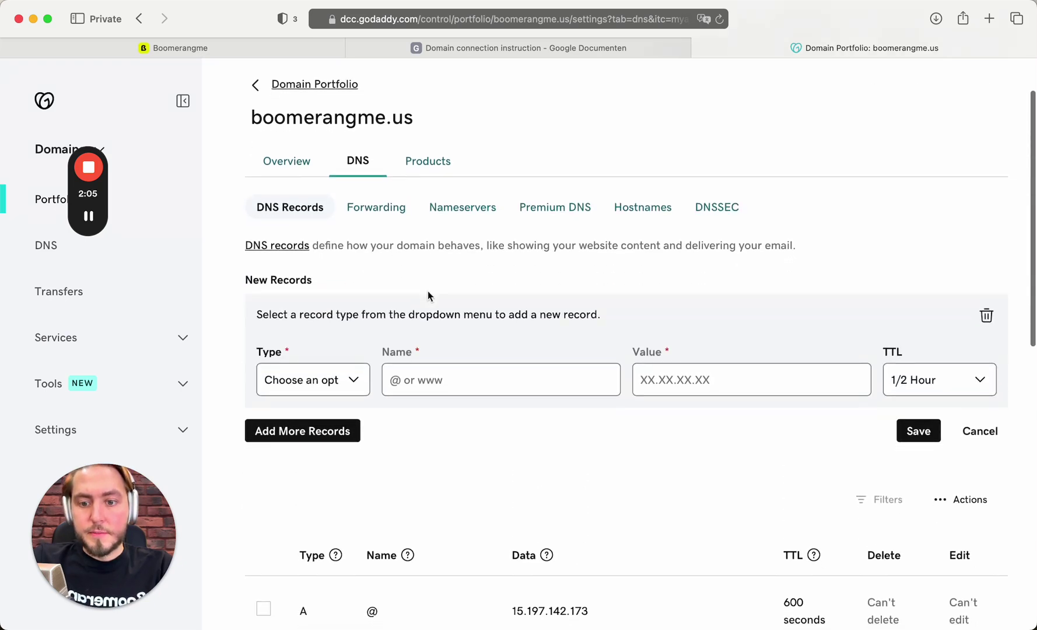
left_click(325, 372)
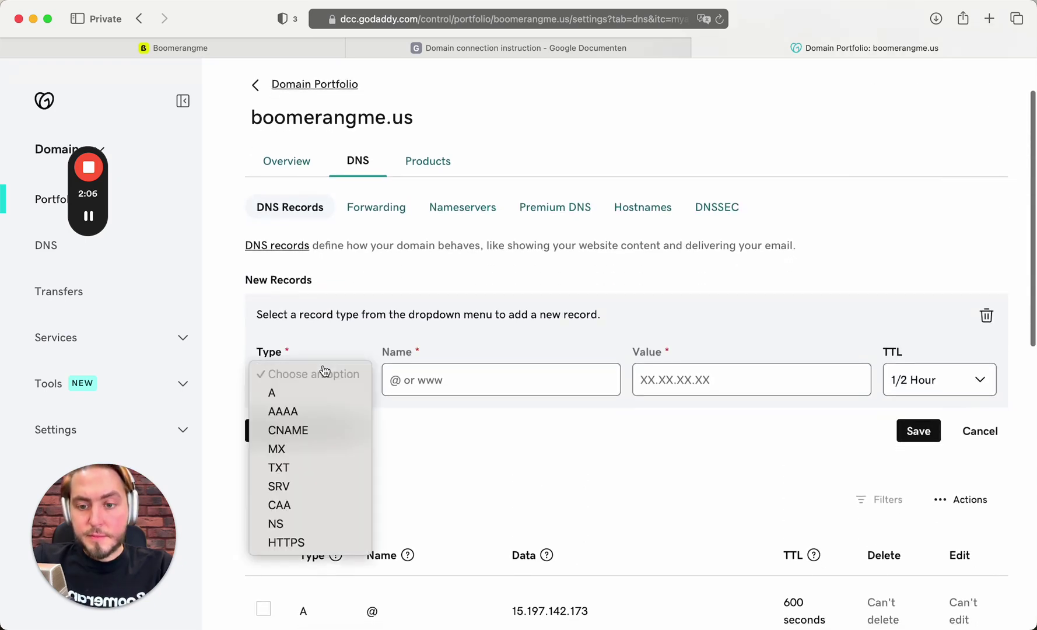
left_click(317, 431)
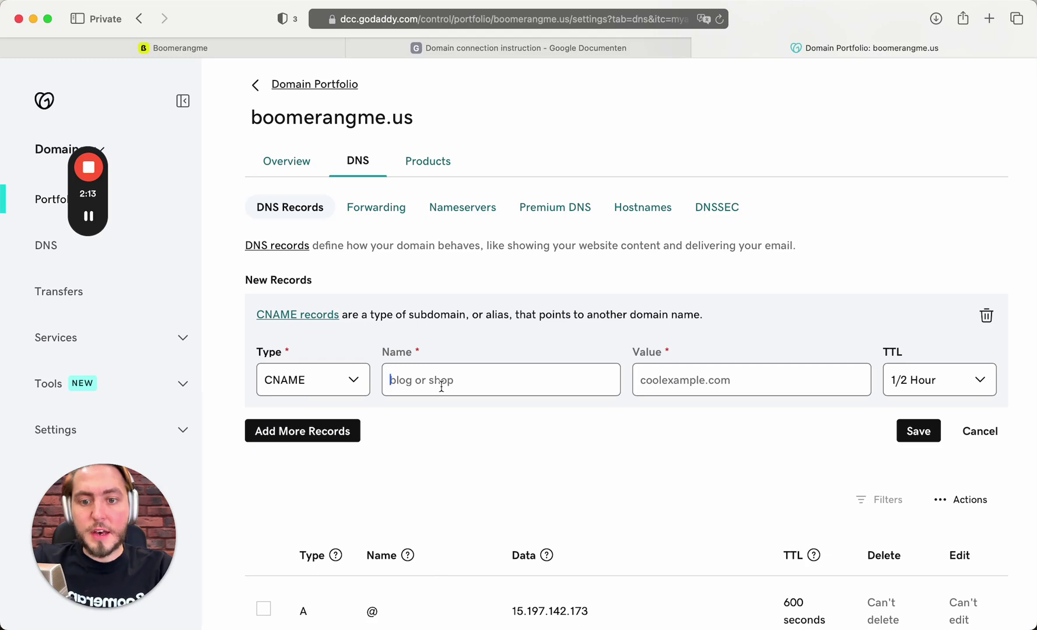
type("reward")
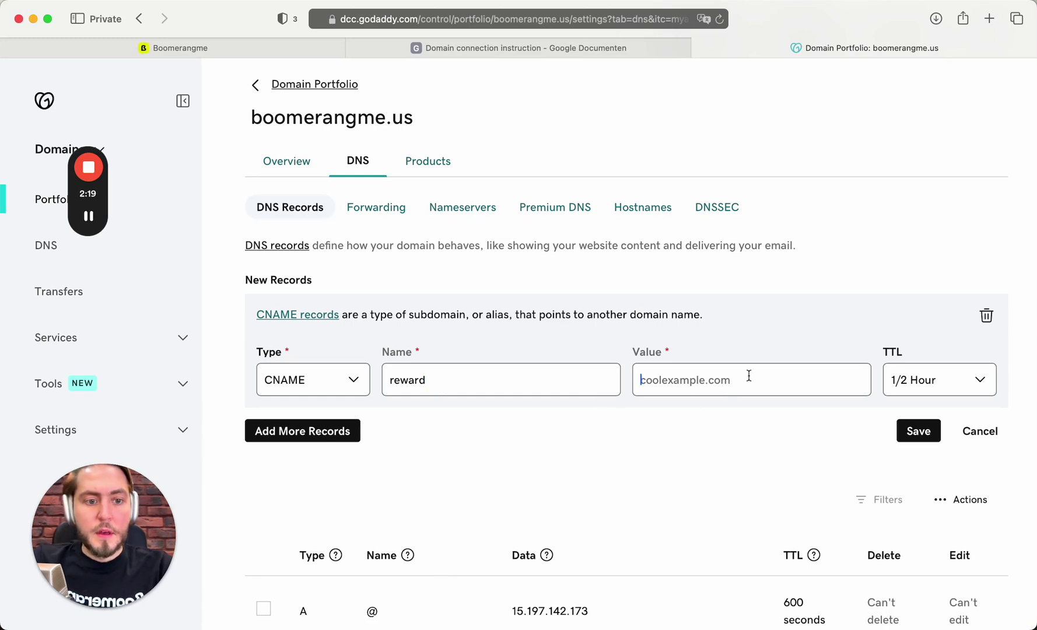
type("ns.digitalwallet.cards")
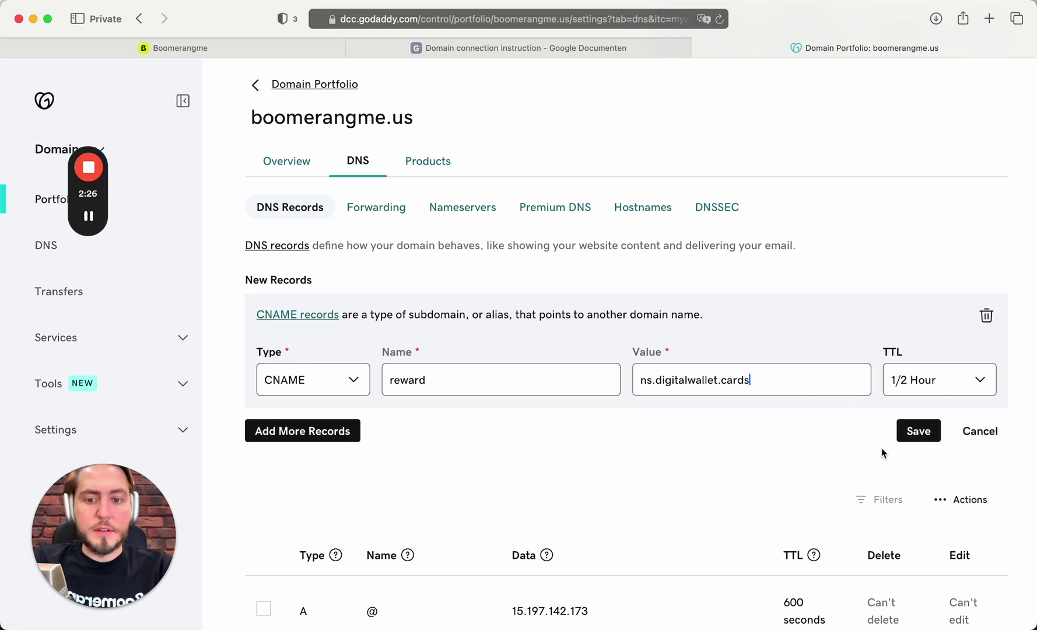
left_click(919, 431)
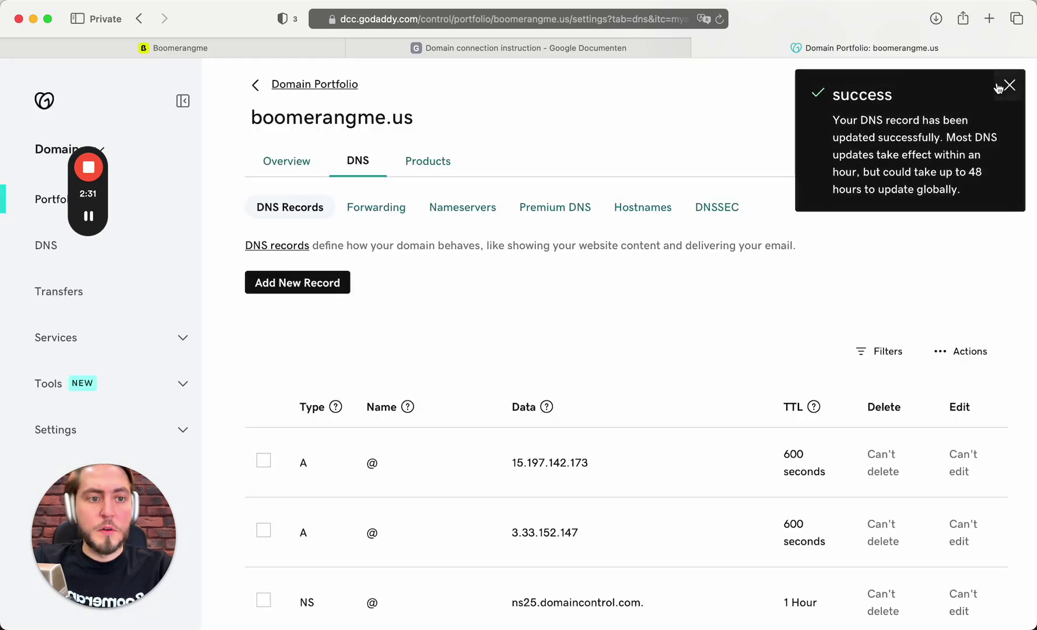
left_click(1010, 84)
Step: Enter reward.boomerangme.us in Boomerangme's Connect domain field and submit it with Continue
left_click(256, 48)
left_click(230, 288)
type("reward")
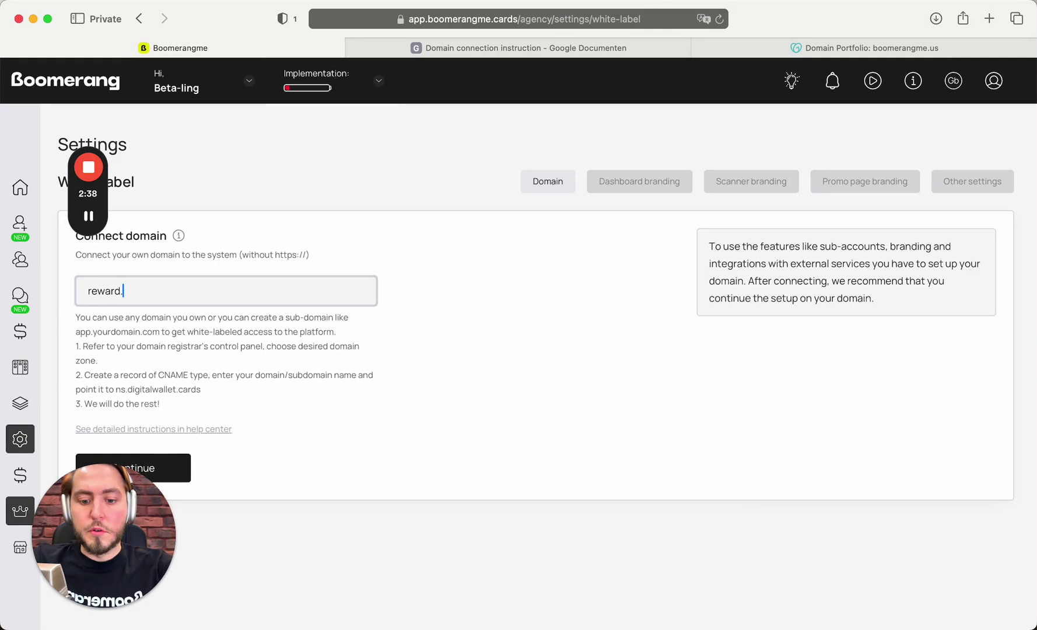
type(".boomerangme.us")
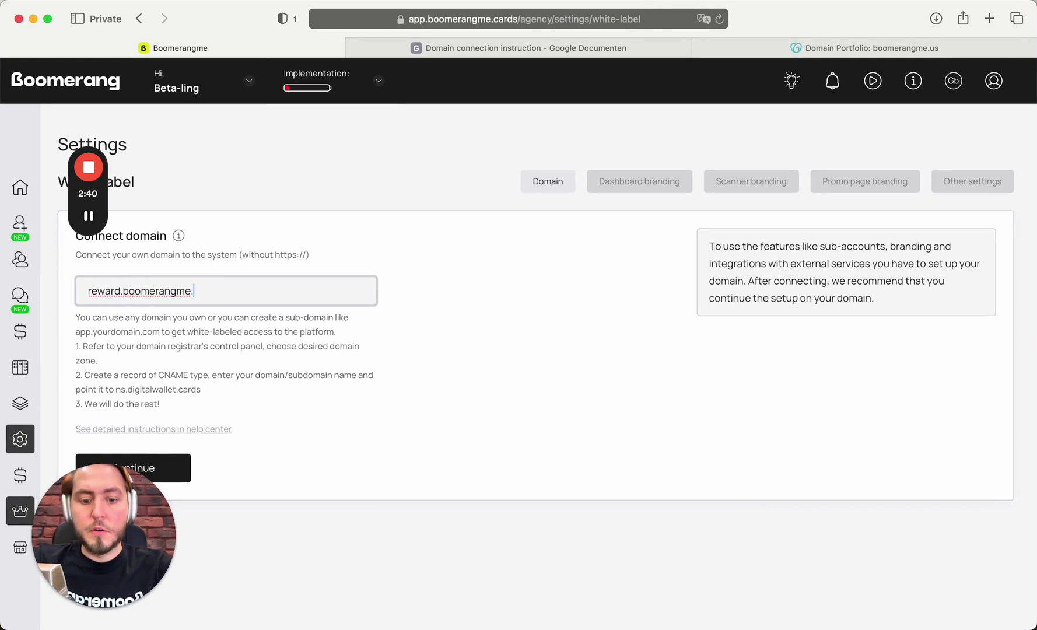
left_click(110, 524)
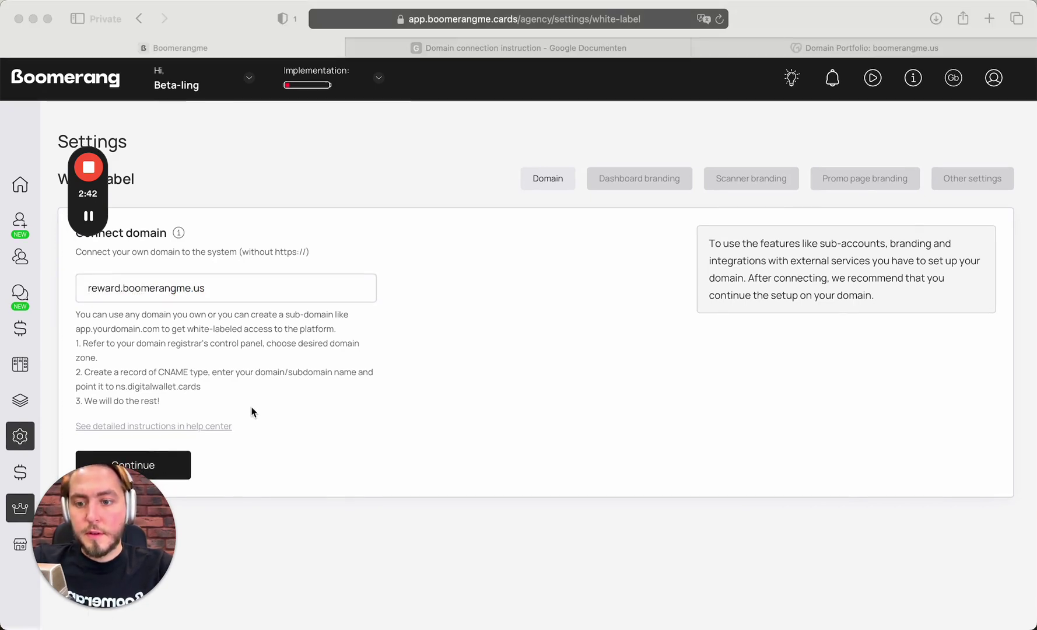
left_click(142, 465)
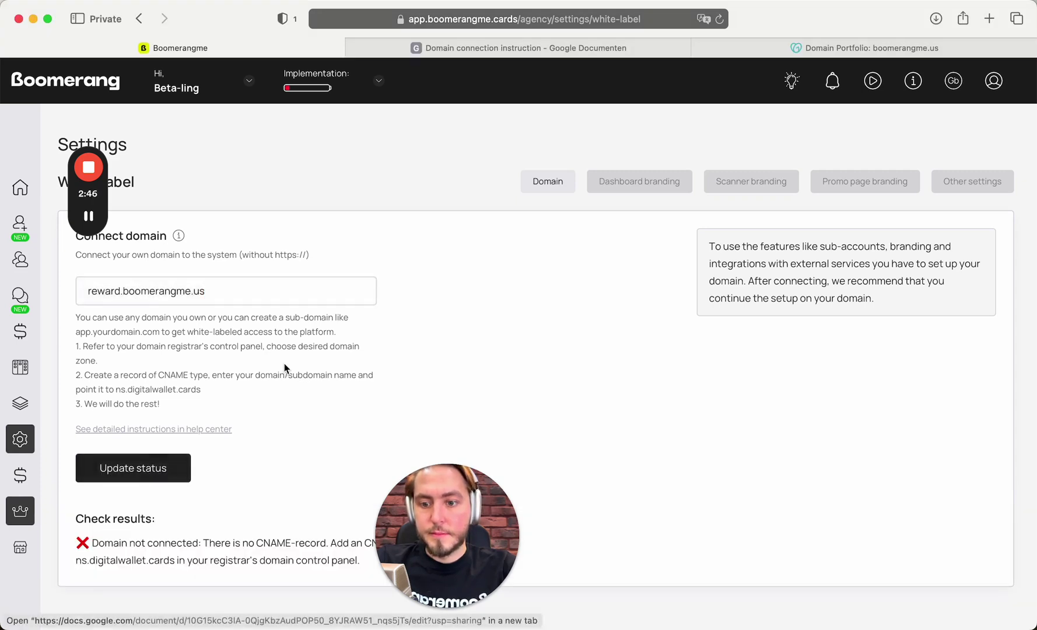
scroll(285, 373, "down", 1)
left_click_drag(445, 535, 859, 530)
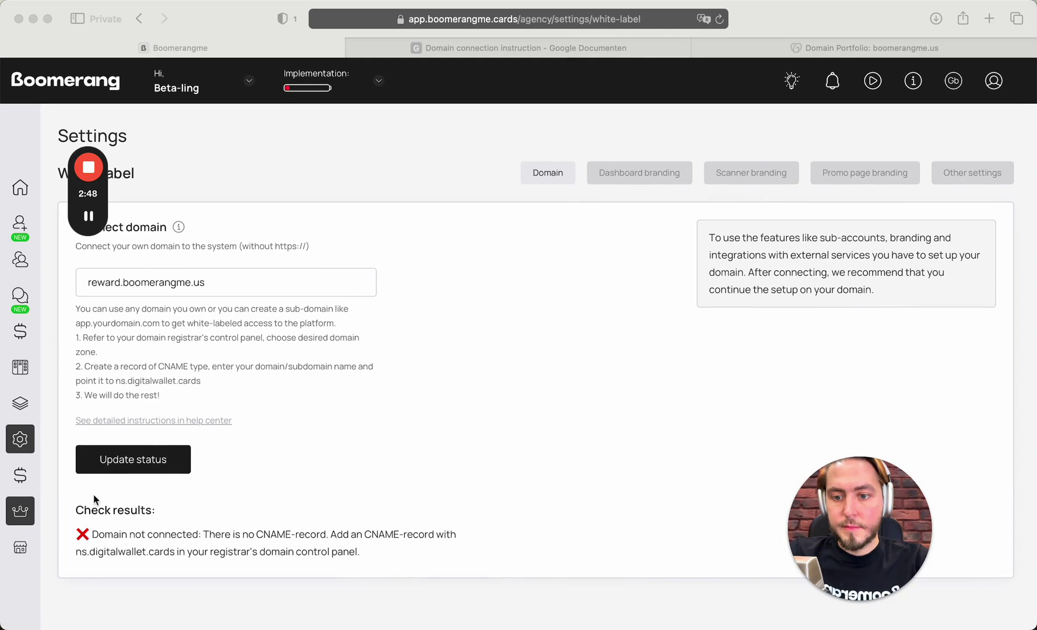
Step: Update the status twice until the DNS, DDoS protection and SSL checks all pass
left_click(127, 461)
scroll(294, 345, "down", 2)
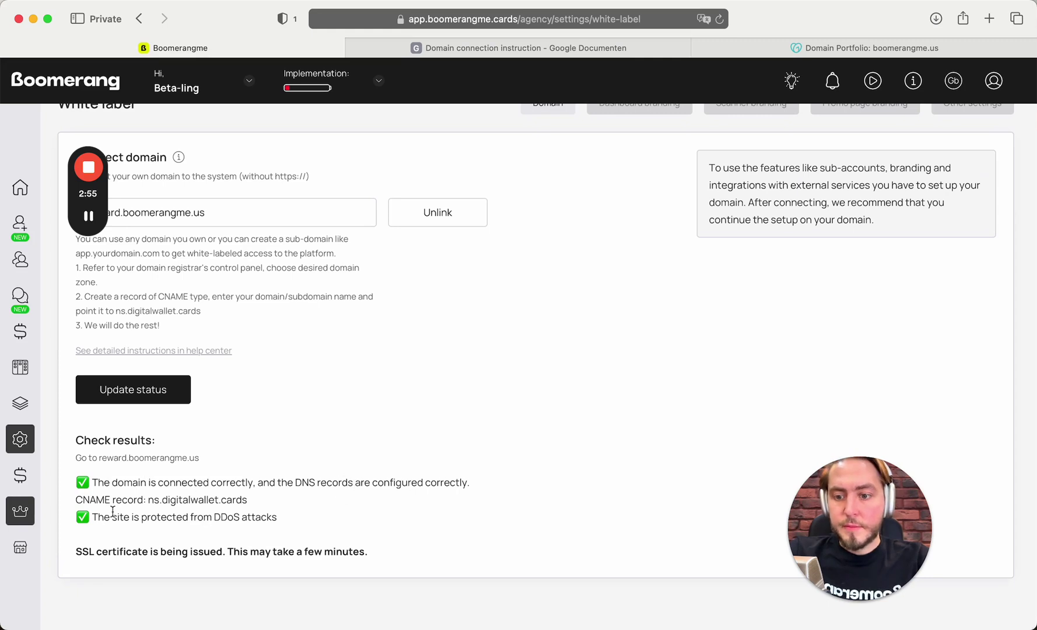
left_click_drag(108, 517, 242, 517)
left_click(159, 565)
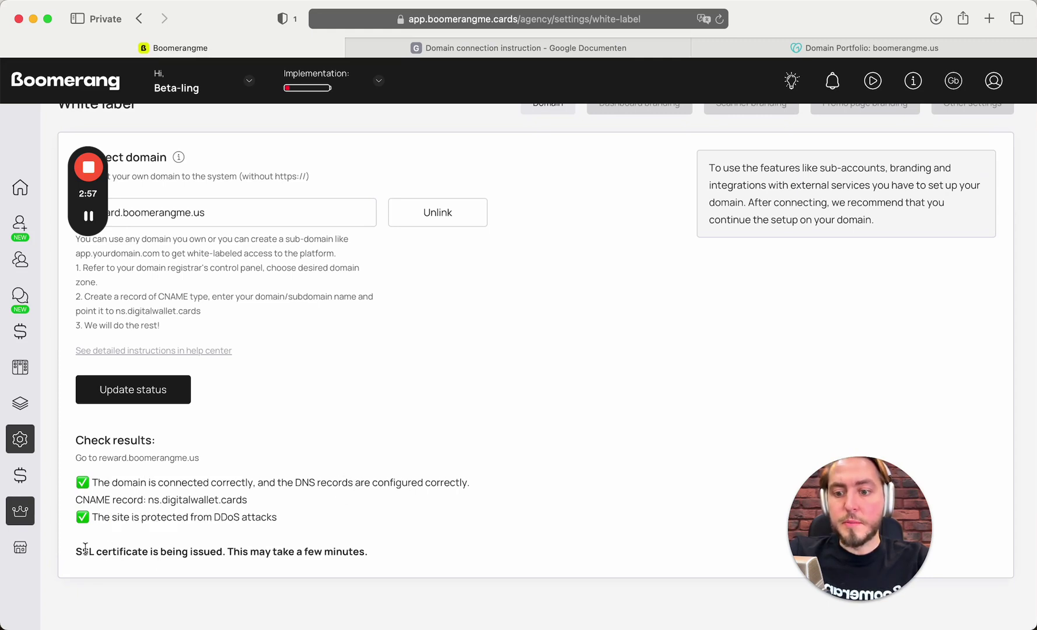
left_click_drag(77, 551, 269, 553)
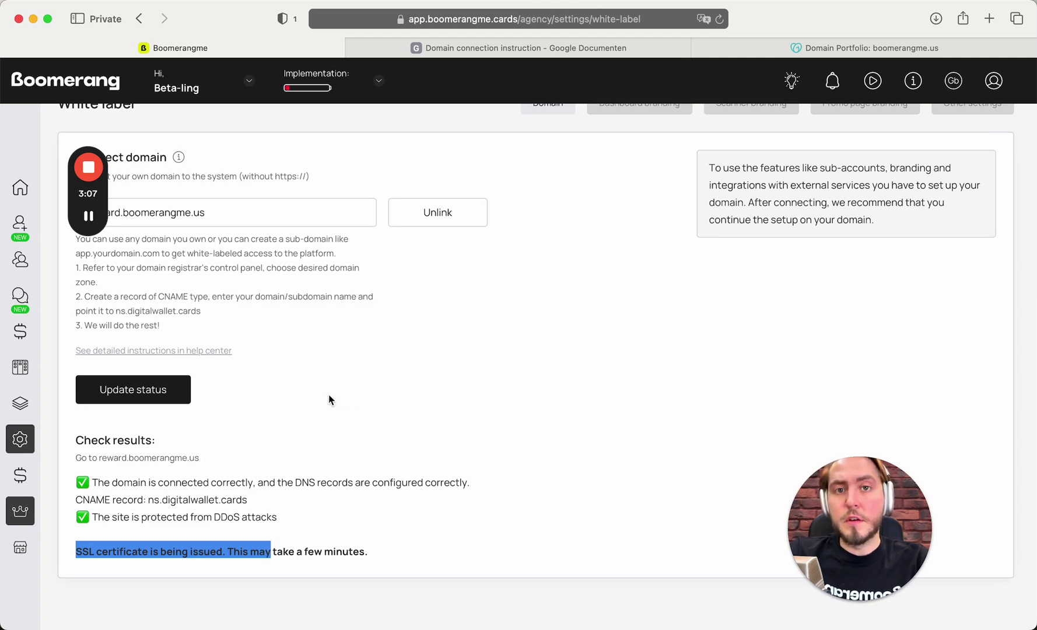
left_click(332, 411)
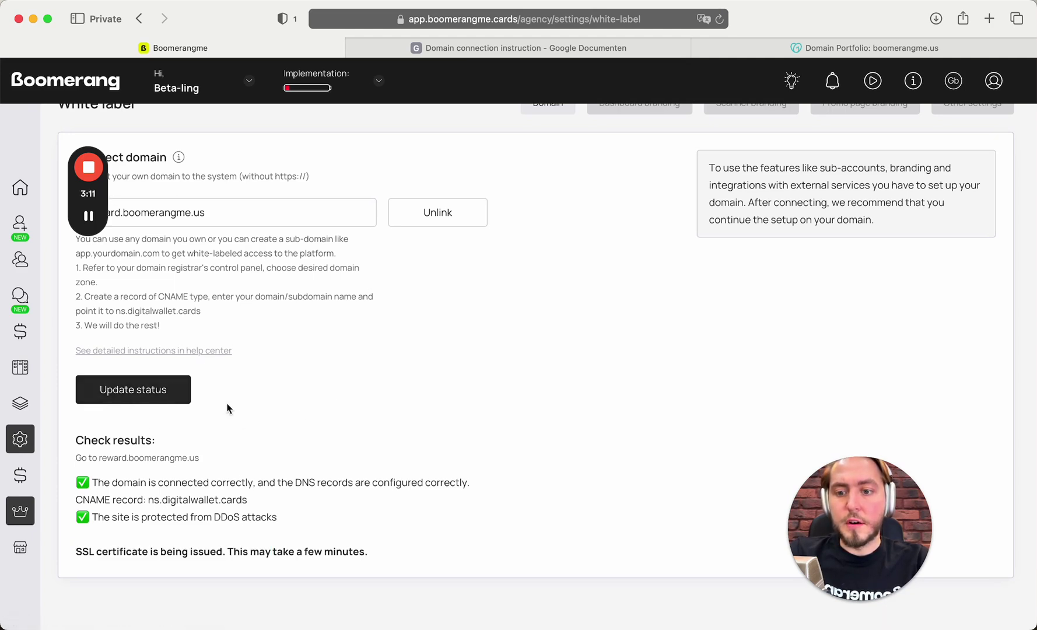
left_click(134, 389)
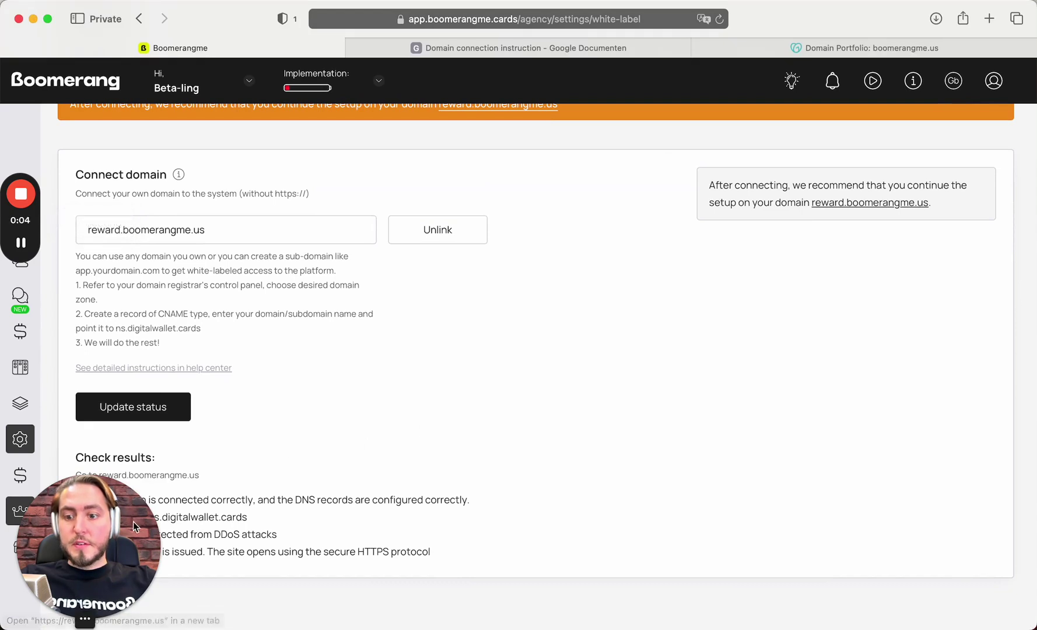
mouse_move(858, 529)
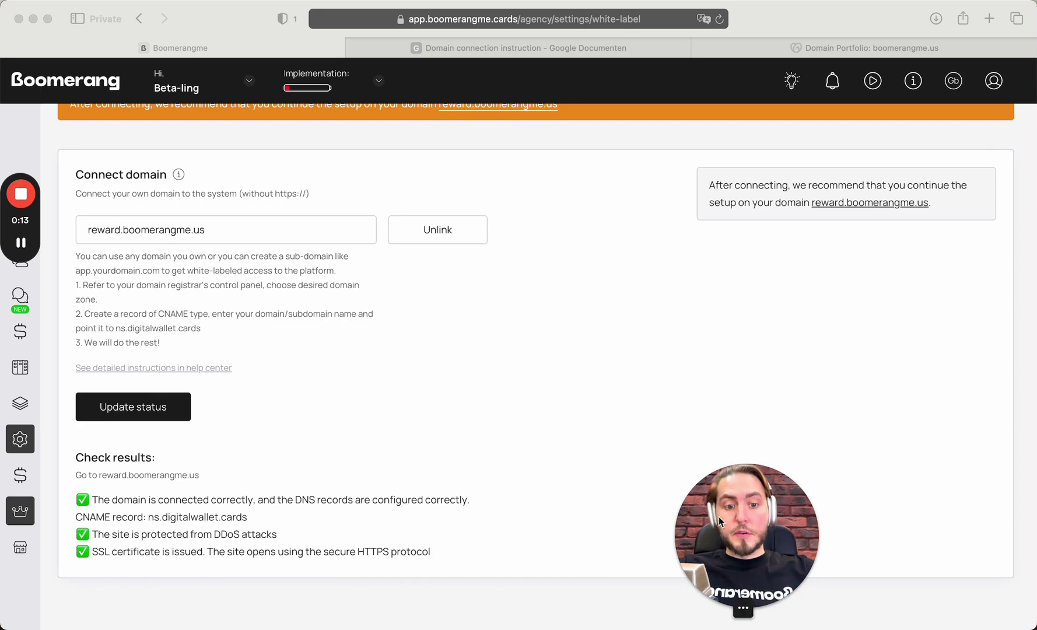
left_click_drag(719, 516, 211, 501)
scroll(341, 437, "up", 3)
scroll(471, 413, "up", 3)
left_click_drag(248, 507, 156, 507)
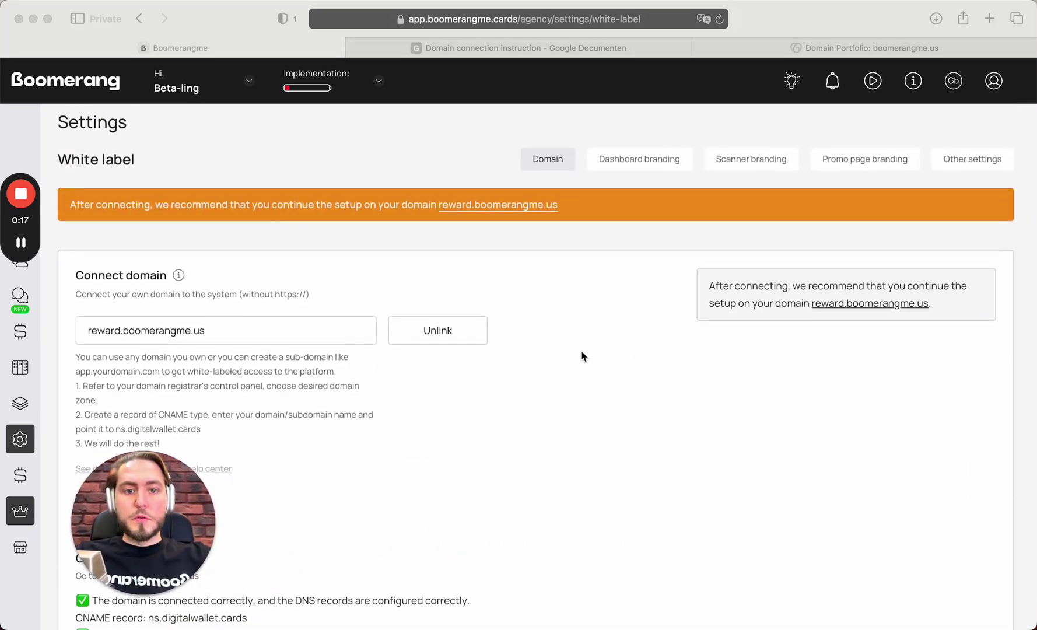
left_click(650, 163)
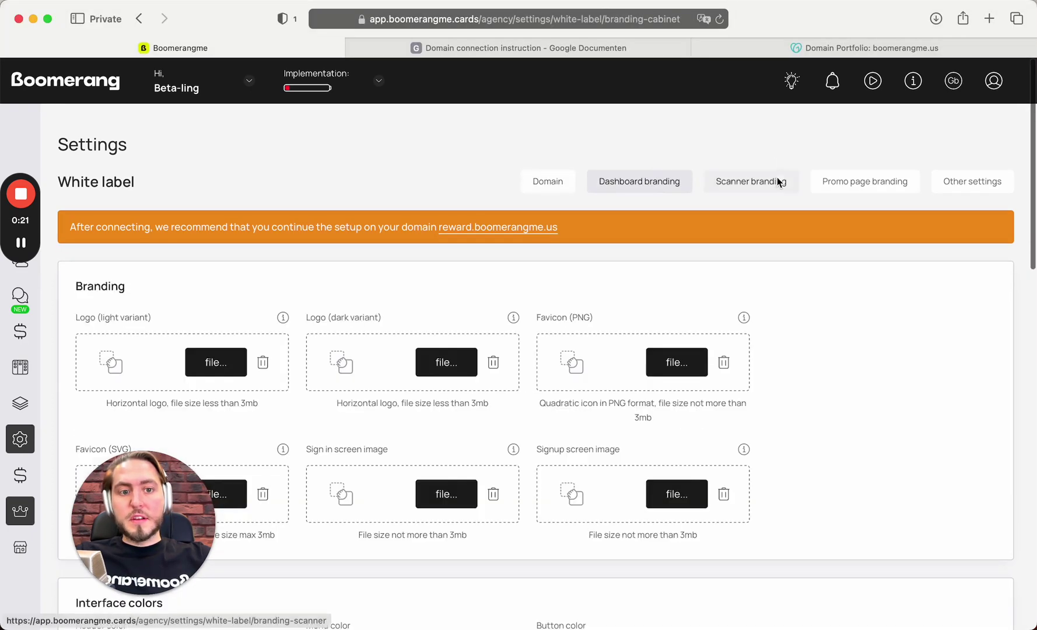
left_click(745, 177)
left_click(865, 181)
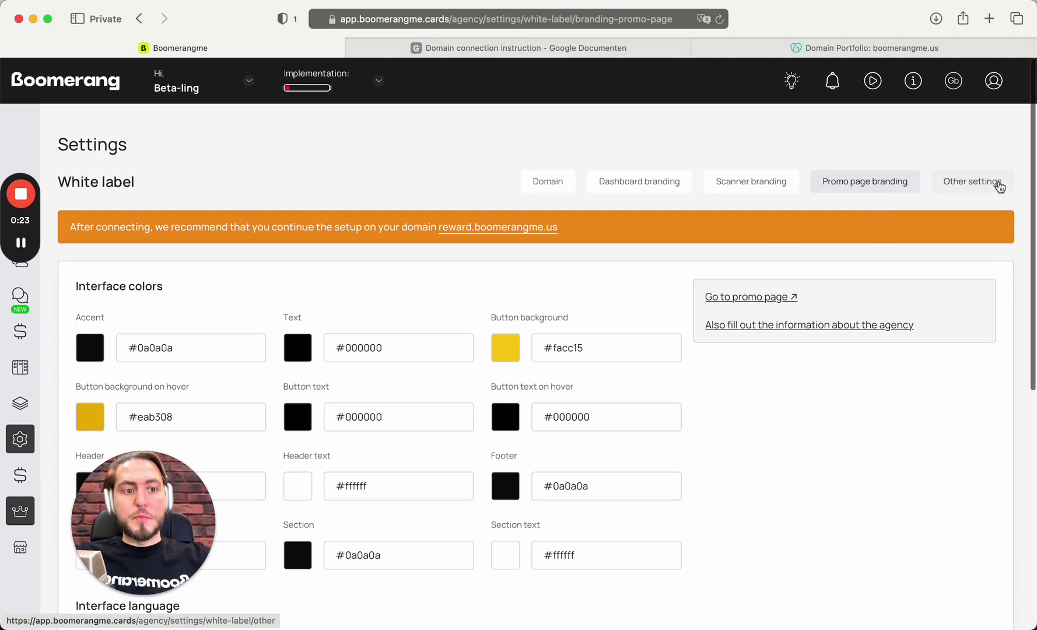
left_click(950, 187)
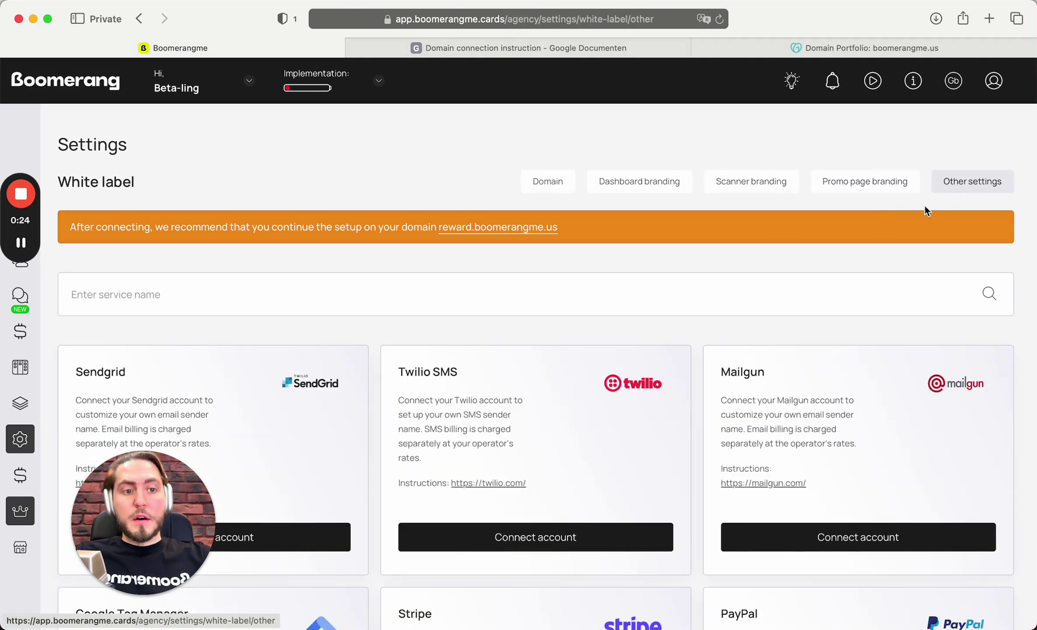
left_click(548, 192)
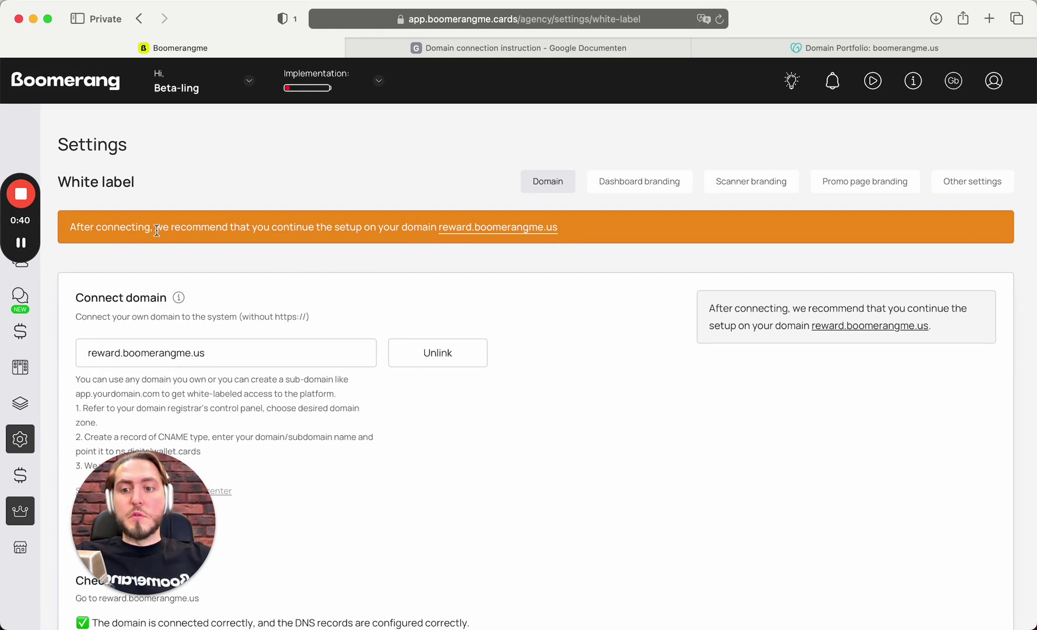
left_click_drag(156, 232, 306, 230)
left_click(327, 254)
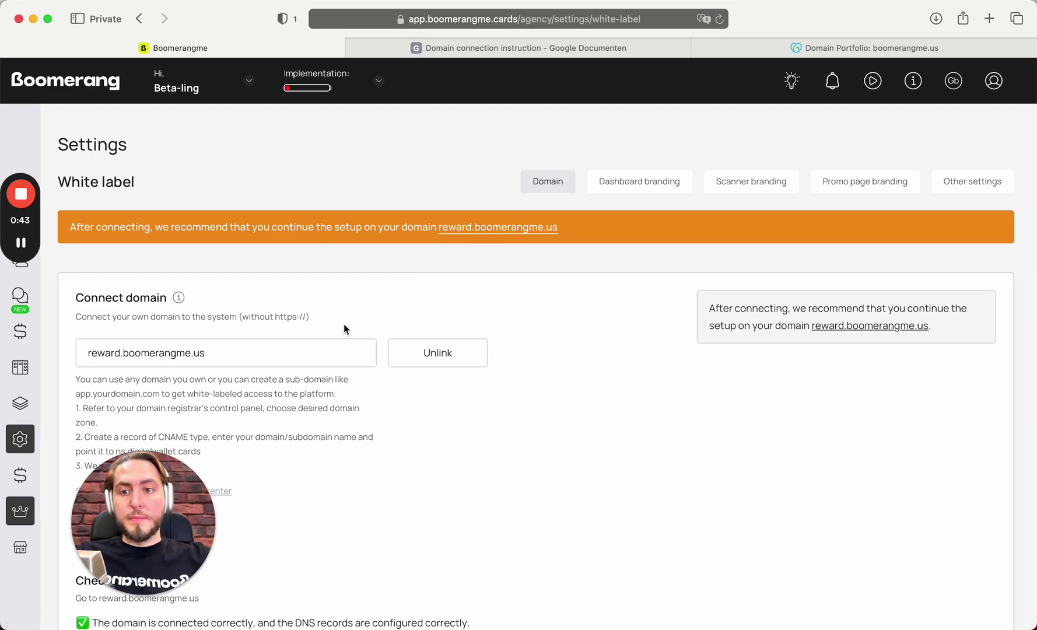
scroll(344, 329, "down", 2)
scroll(494, 404, "up", 2)
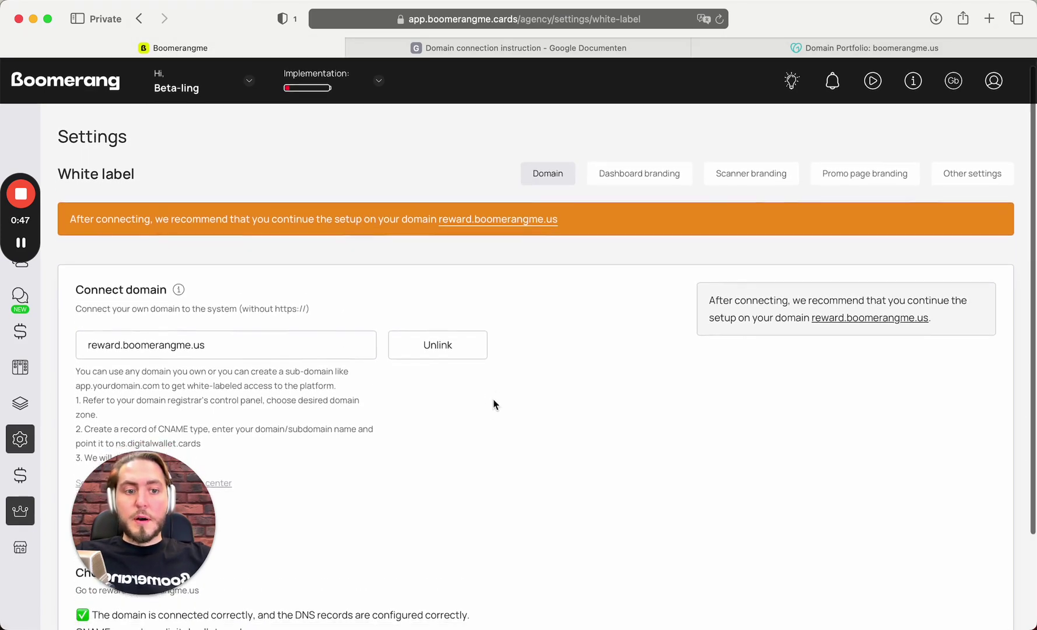
scroll(494, 405, "down", 3)
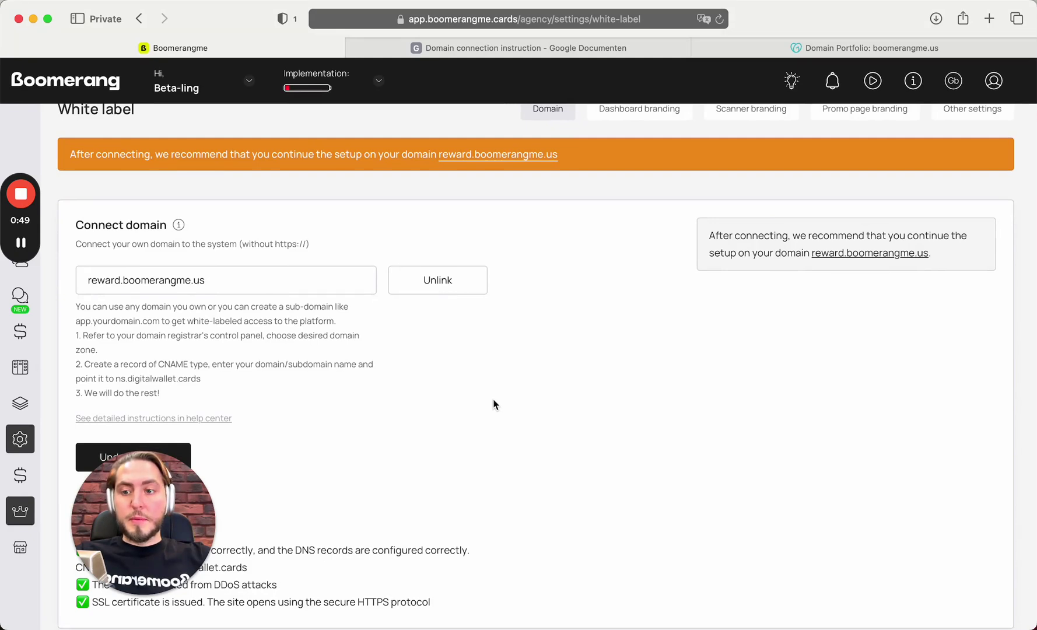